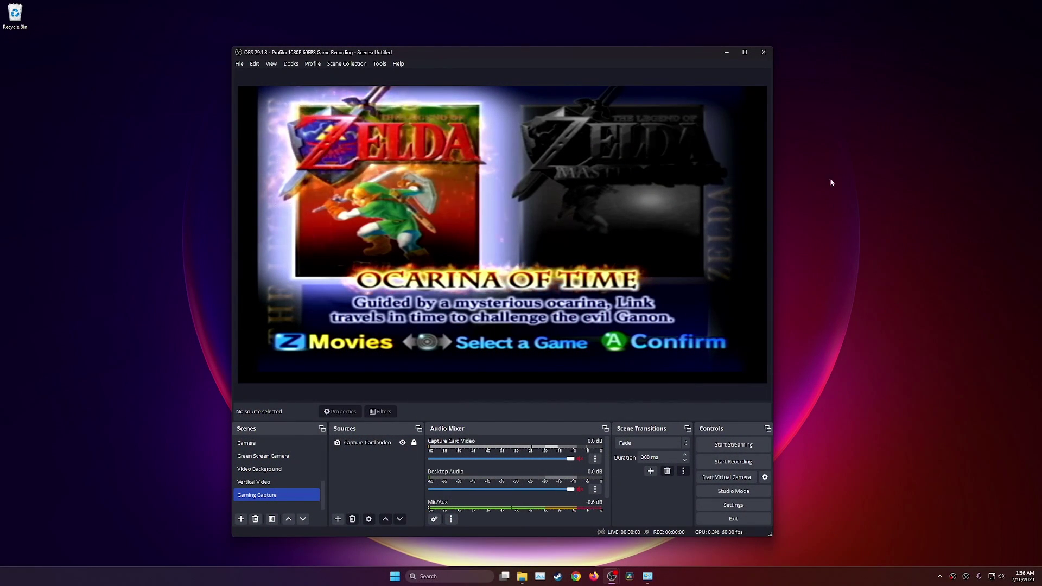
Step: Add a new scene named Scene 2, select it after Gaming Capture, and start renaming it
{"action": "left_click_drag", "start_coordinate": [627, 55], "coordinate": [627, 48]}
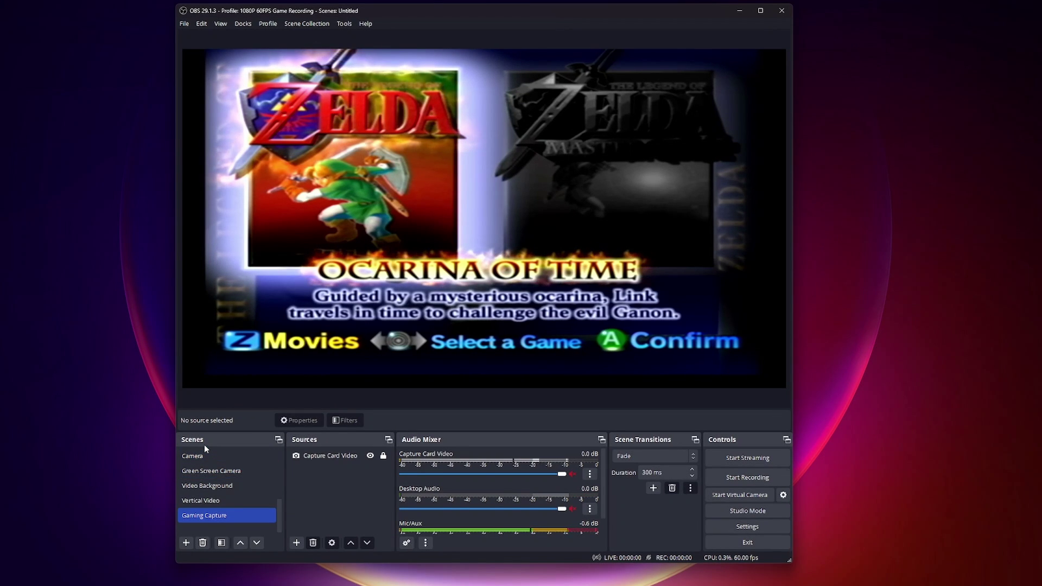
{"action": "left_click", "coordinate": [186, 543]}
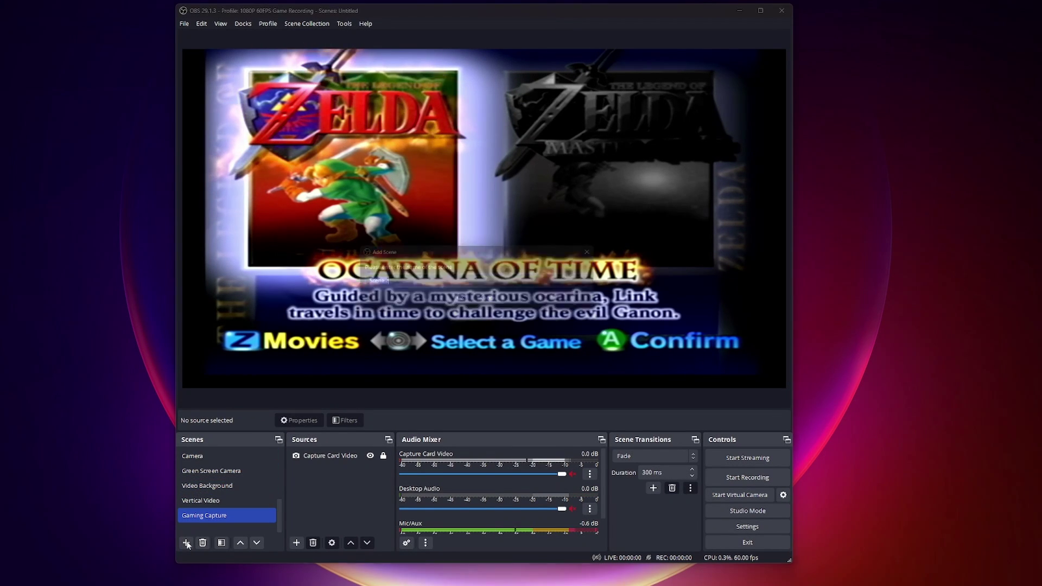
{"action": "left_click", "coordinate": [461, 300]}
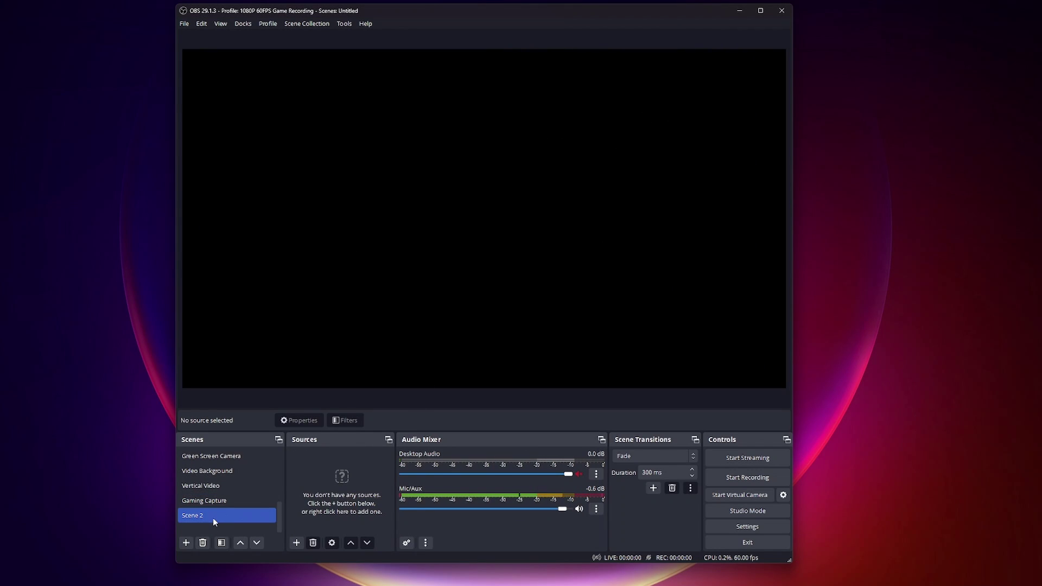
{"action": "left_click", "coordinate": [214, 501]}
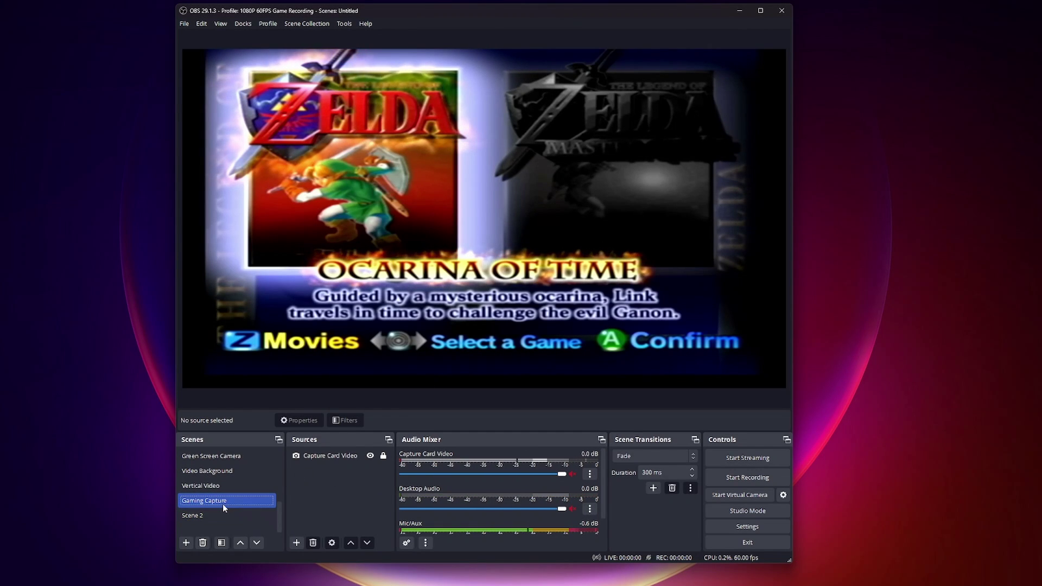
{"action": "left_click", "coordinate": [219, 516]}
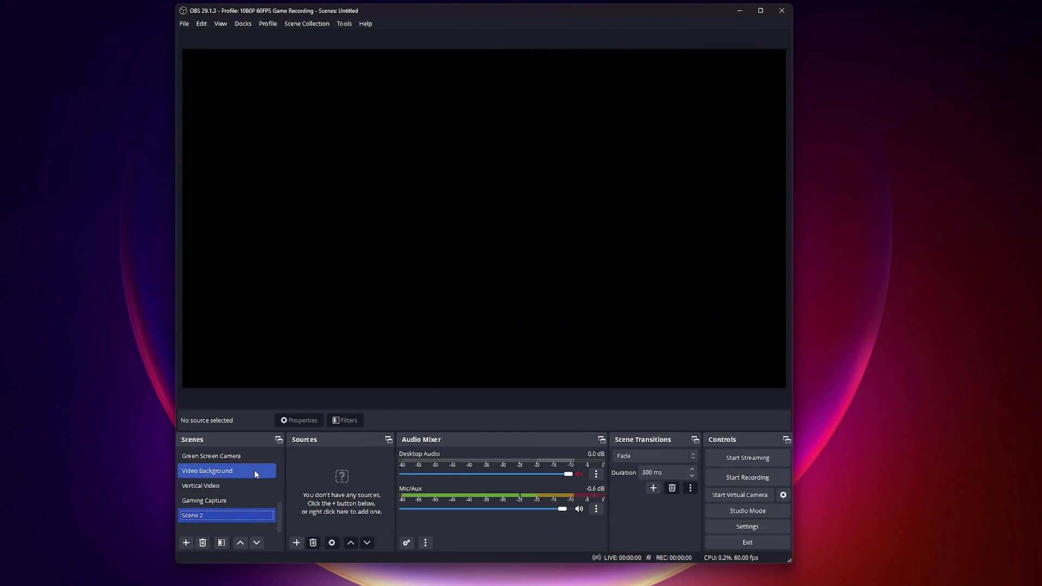
{"action": "double_click", "coordinate": [205, 518]}
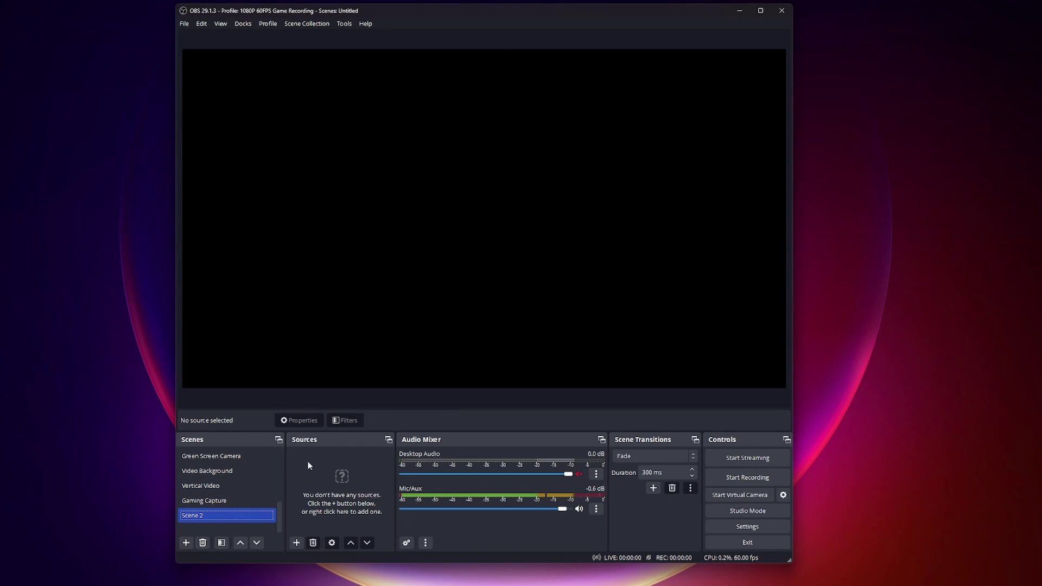
Step: Add a Video Capture Device source named 'Test Capture' to Scene 2
{"action": "left_click", "coordinate": [296, 542]}
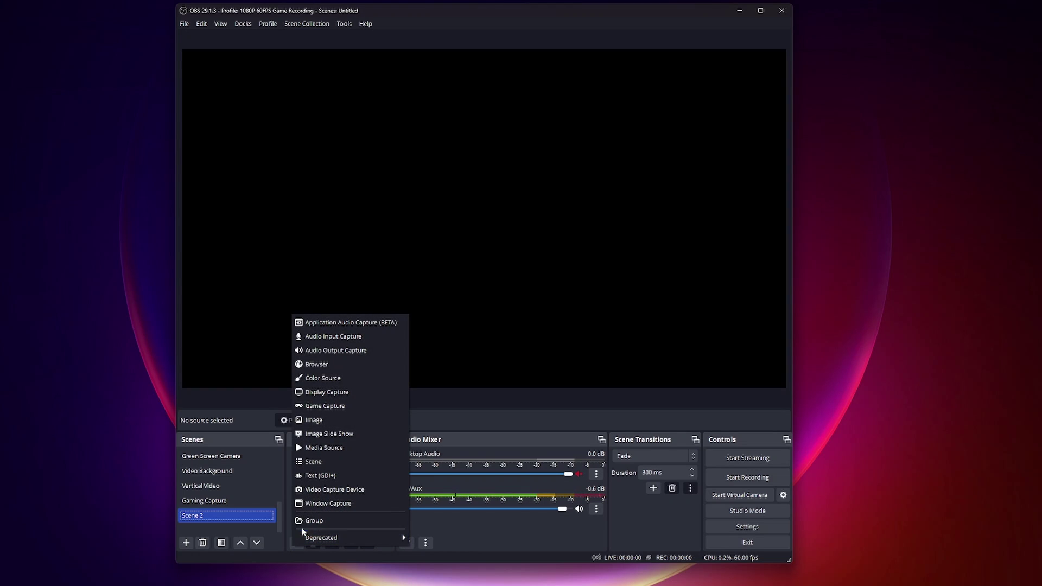
{"action": "left_click", "coordinate": [364, 489]}
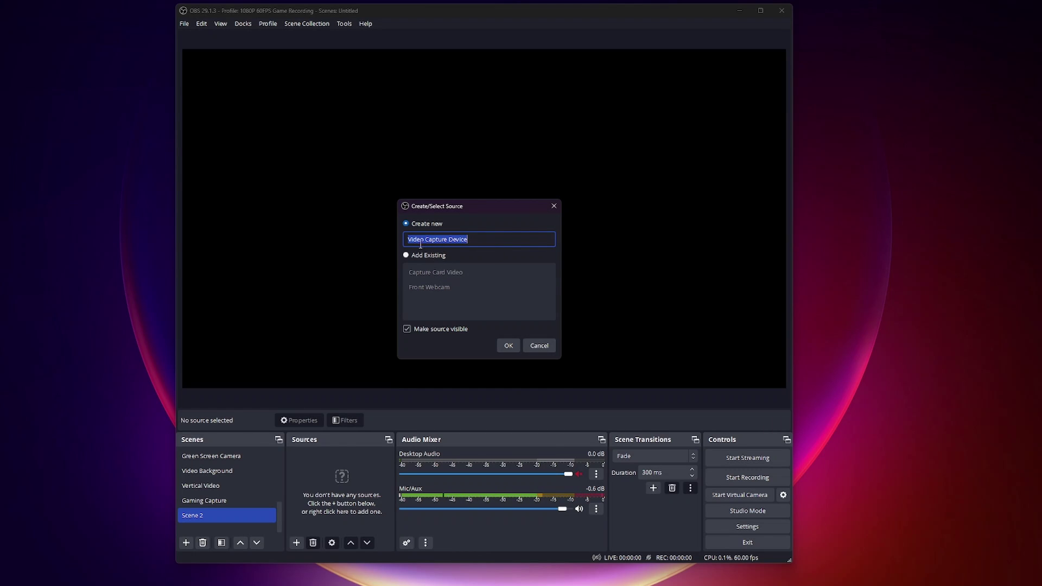
{"action": "triple_click", "coordinate": [464, 245]}
{"action": "type", "text": "Test Capture"}
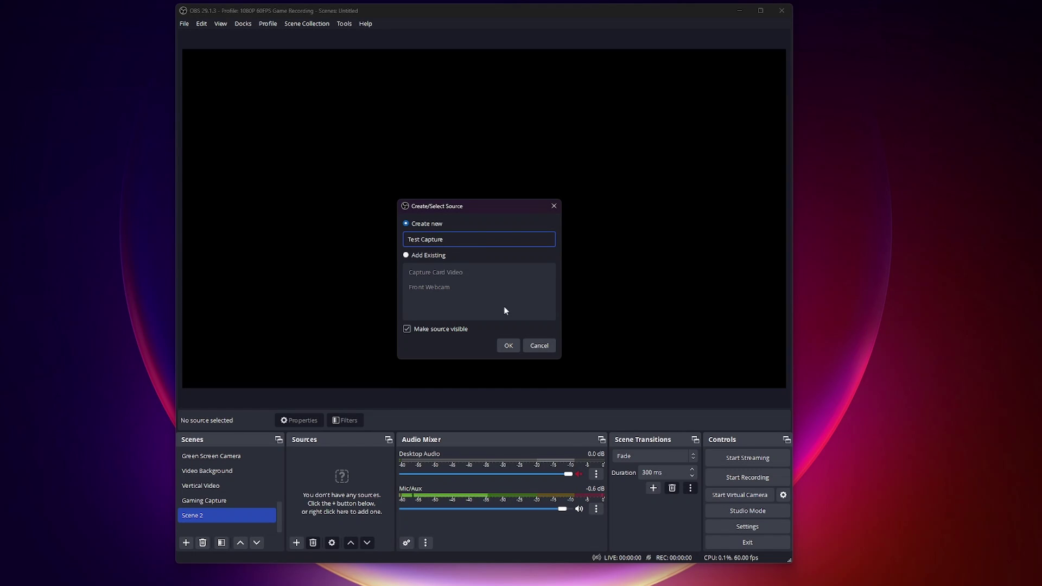
{"action": "left_click", "coordinate": [506, 346]}
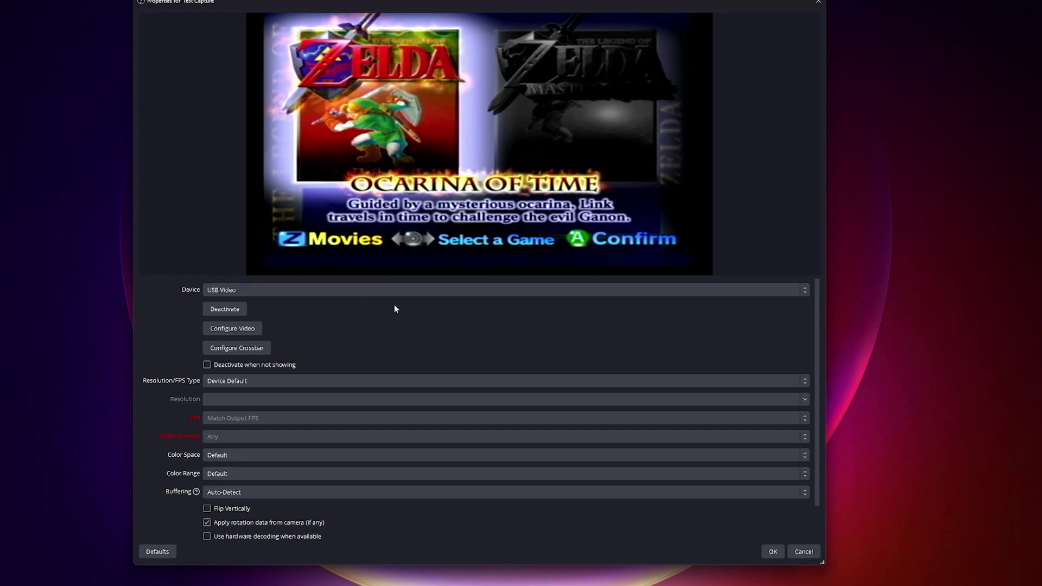
{"action": "left_click", "coordinate": [697, 289]}
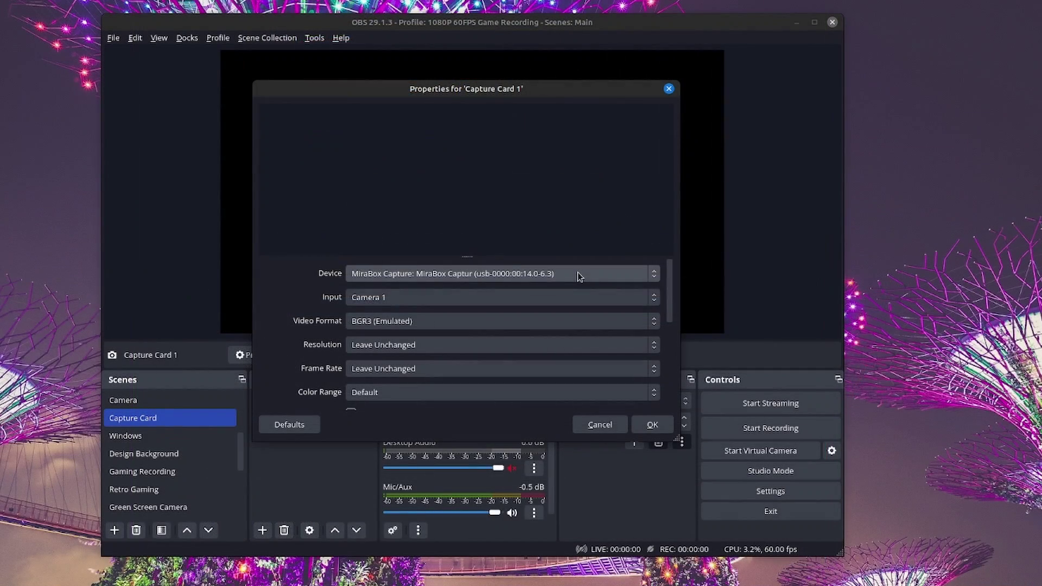
{"action": "left_click", "coordinate": [575, 273]}
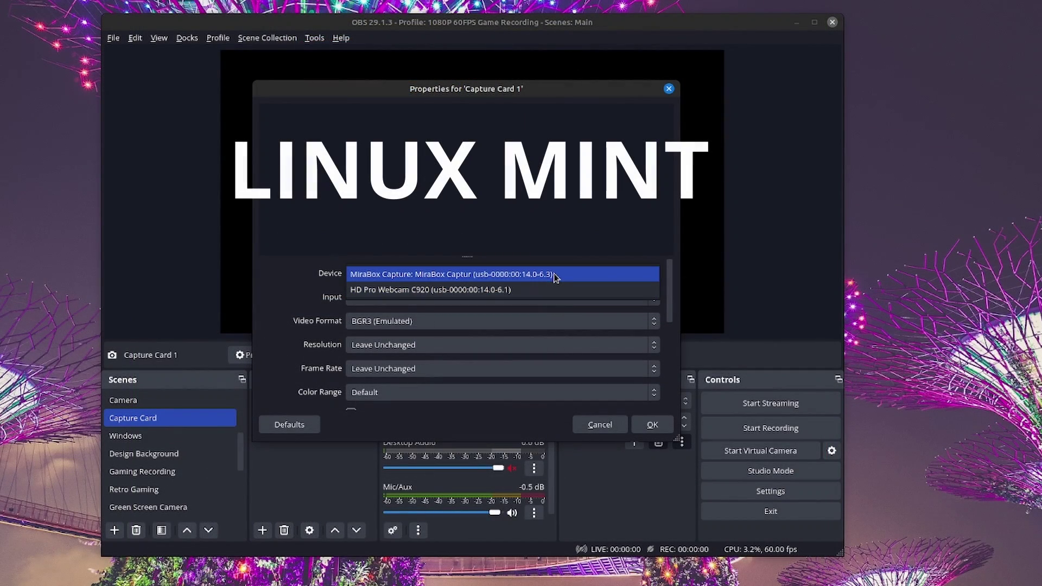
{"action": "left_click", "coordinate": [554, 274]}
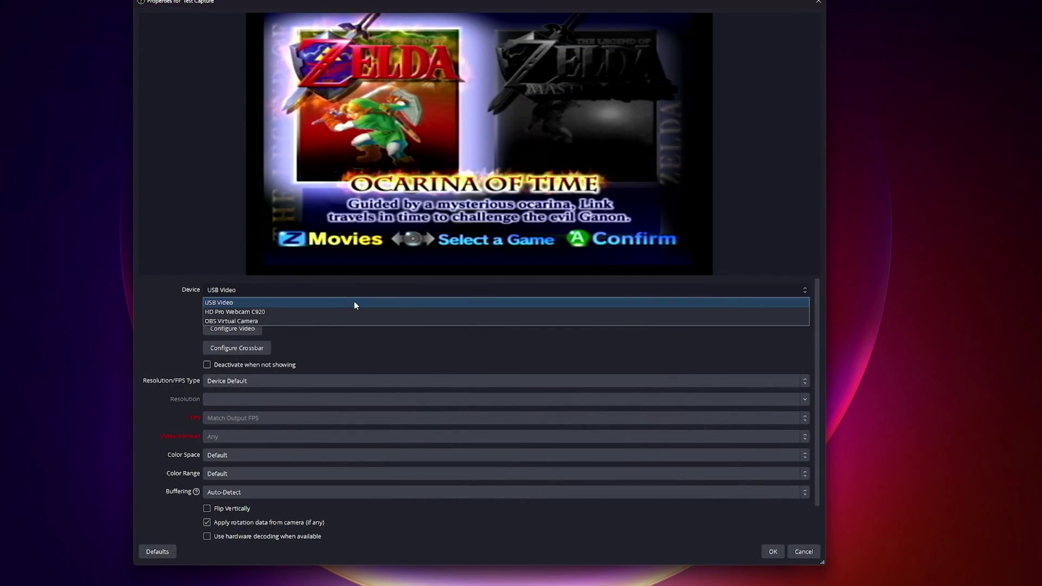
{"action": "left_click", "coordinate": [321, 304]}
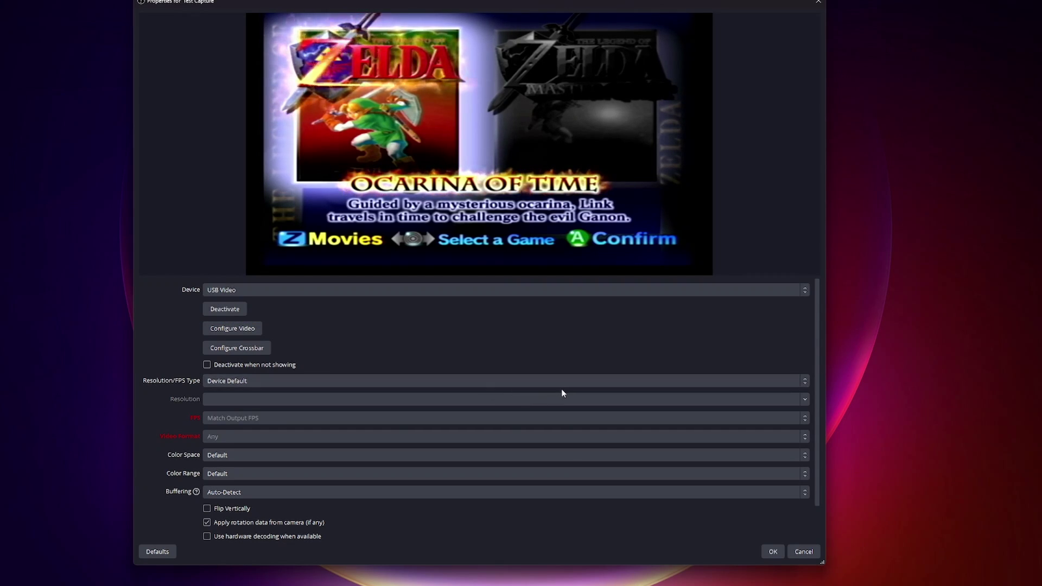
Step: Keep Test Capture's audio output mode on Capture audio only, custom audio device off, and apply
{"action": "scroll", "coordinate": [562, 393], "scroll_direction": "down", "scroll_amount": 1}
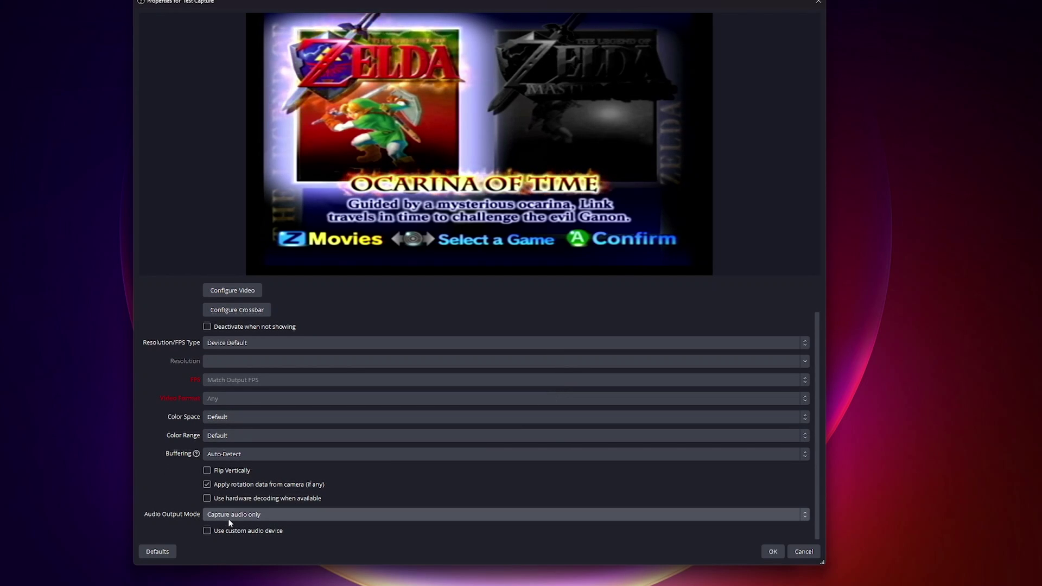
{"action": "left_click", "coordinate": [424, 512]}
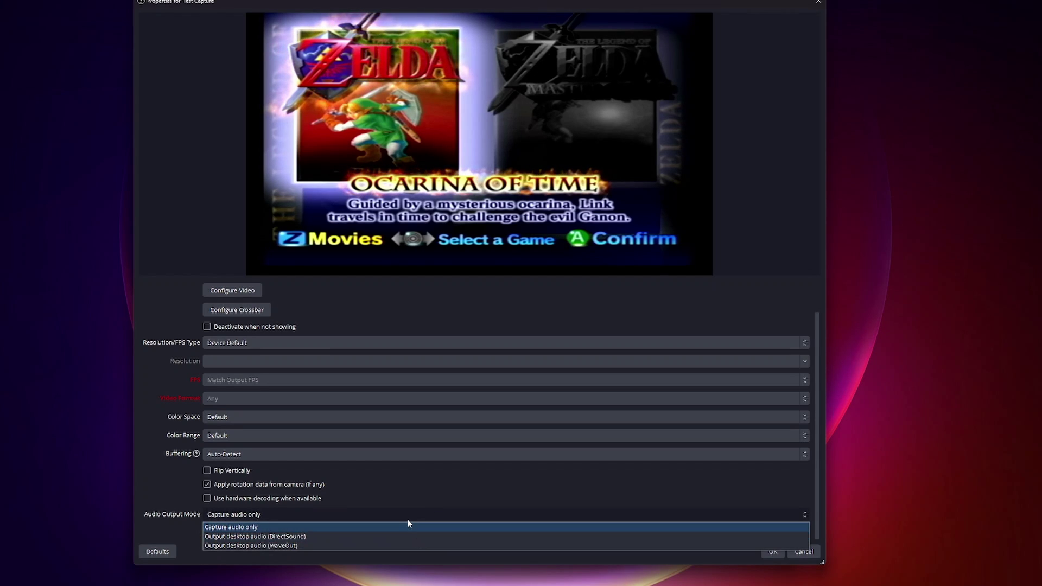
{"action": "left_click", "coordinate": [402, 517]}
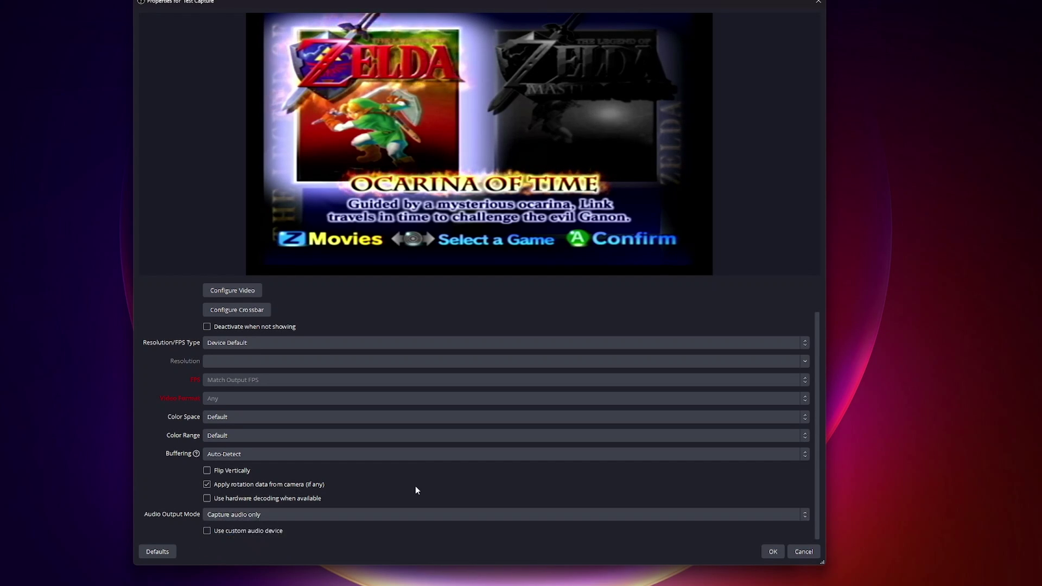
{"action": "left_click", "coordinate": [207, 532]}
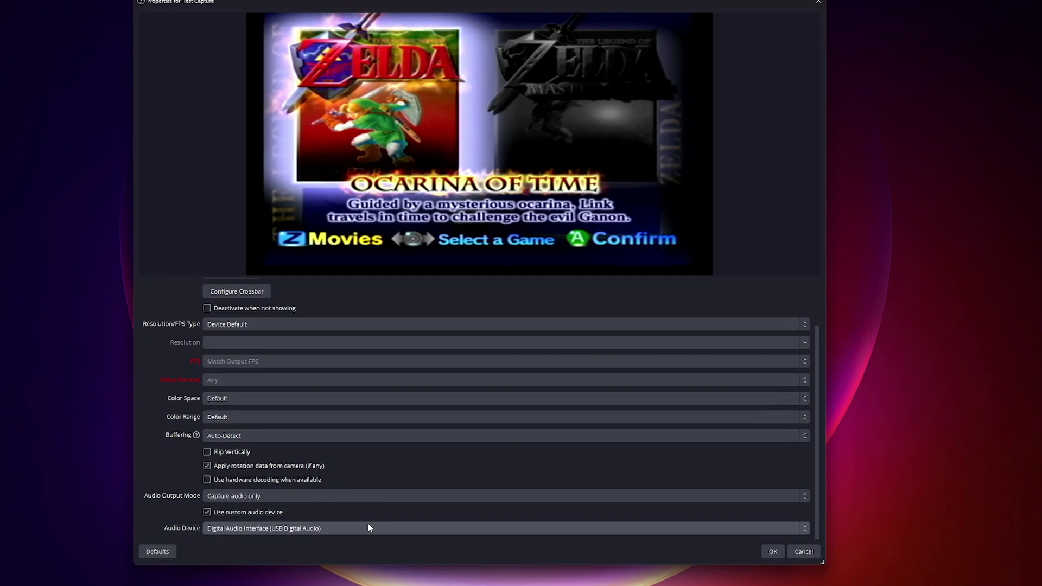
{"action": "left_click", "coordinate": [369, 527]}
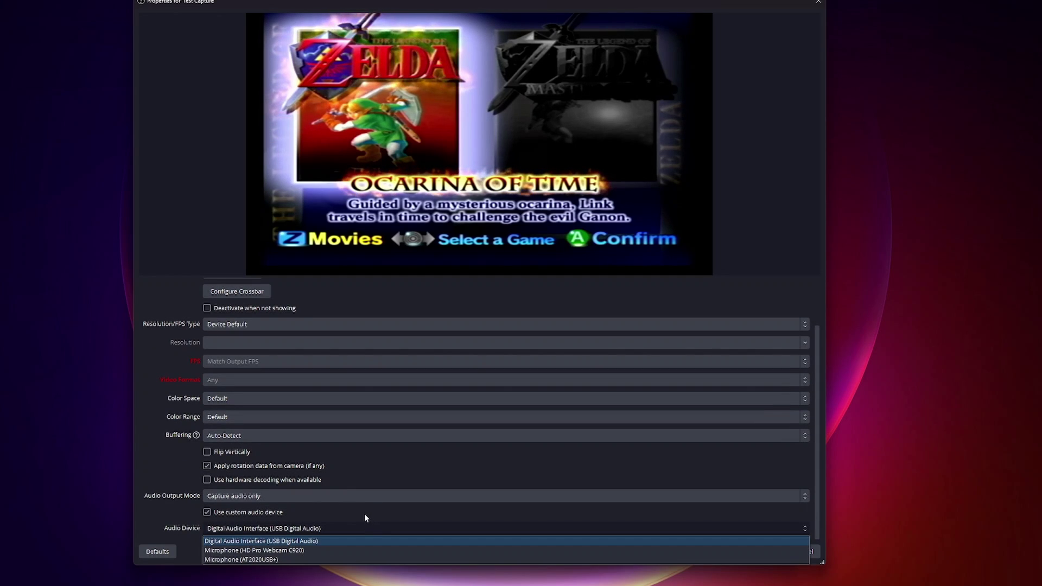
{"action": "left_click", "coordinate": [364, 517]}
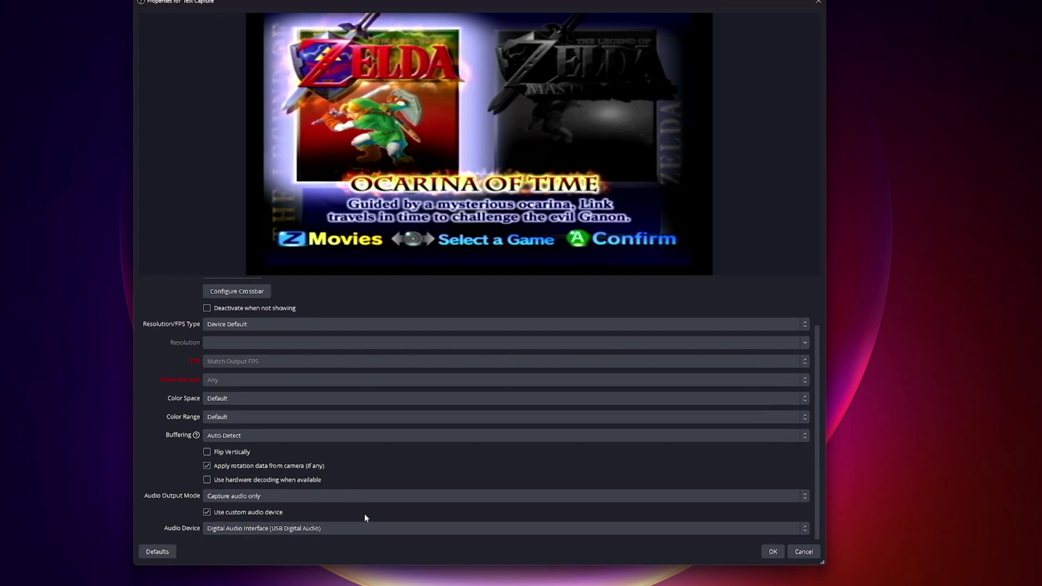
{"action": "left_click", "coordinate": [207, 513]}
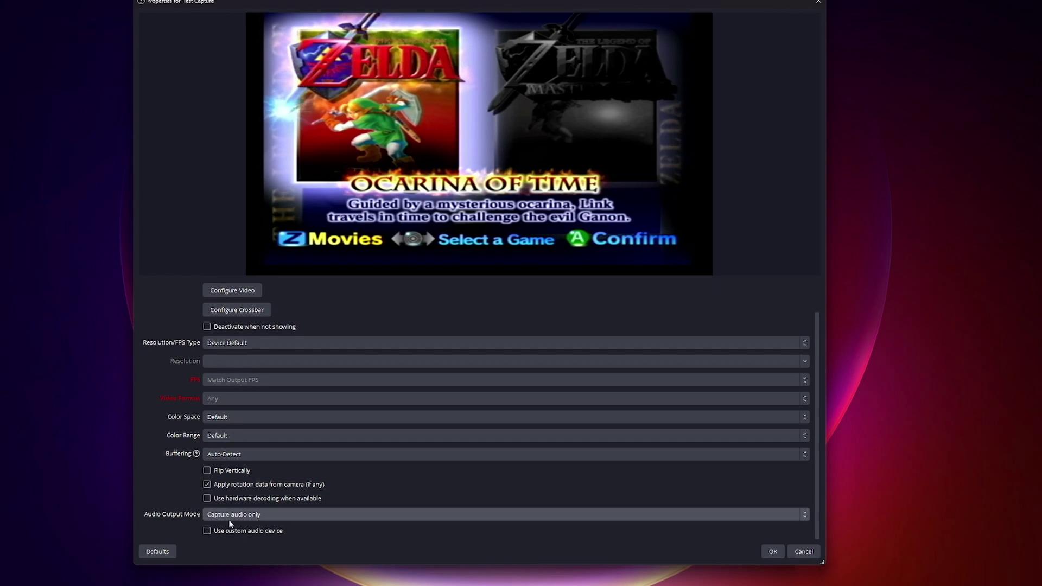
{"action": "left_click", "coordinate": [327, 516]}
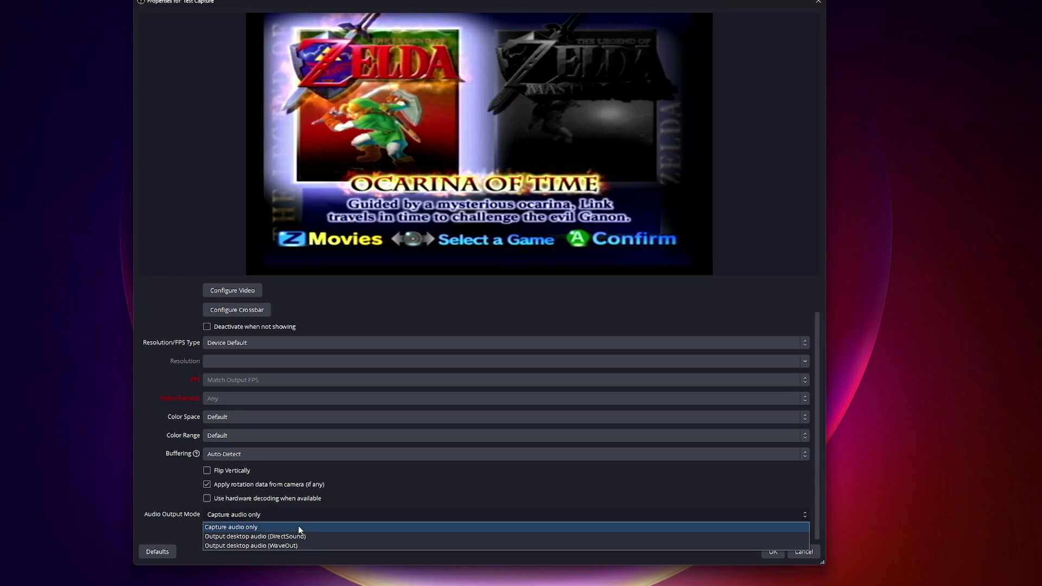
{"action": "left_click", "coordinate": [257, 528]}
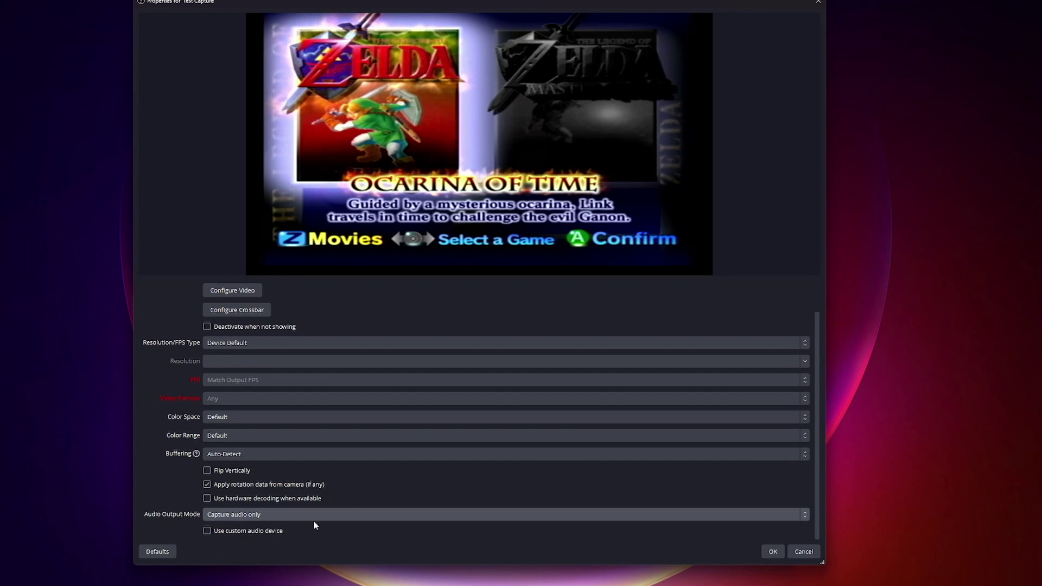
{"action": "left_click", "coordinate": [767, 552]}
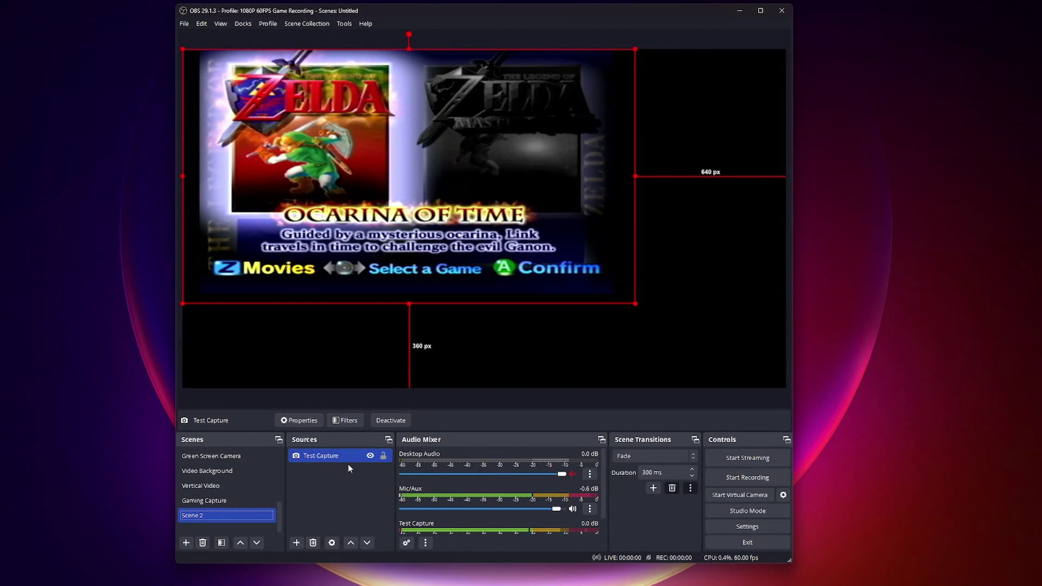
Step: Bring Test Capture into view in the Audio Mixer and confirm the scene name 'Scene 2'
{"action": "scroll", "coordinate": [515, 508], "scroll_direction": "down", "scroll_amount": 1}
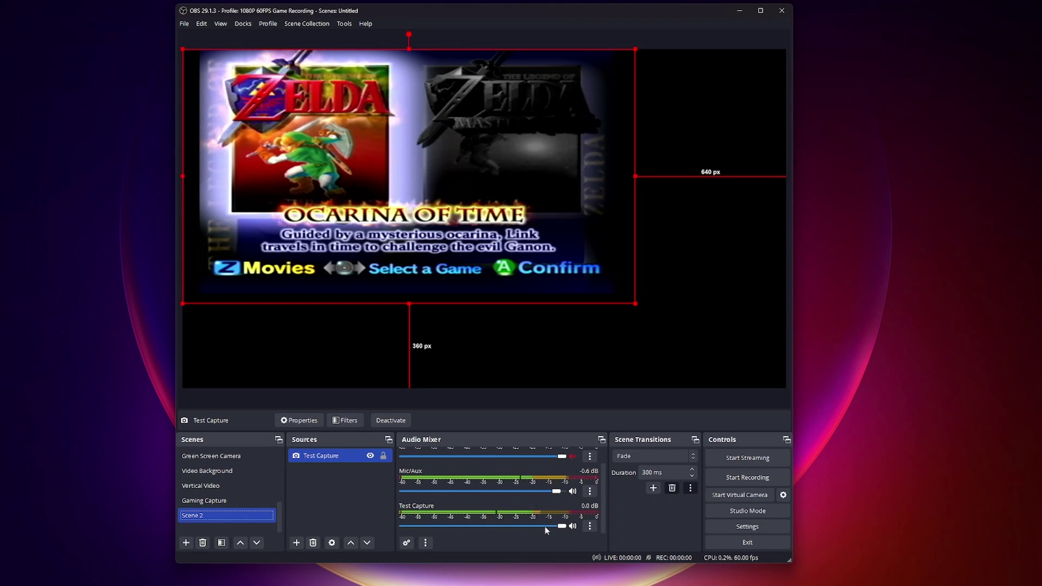
{"action": "key", "text": "Return"}
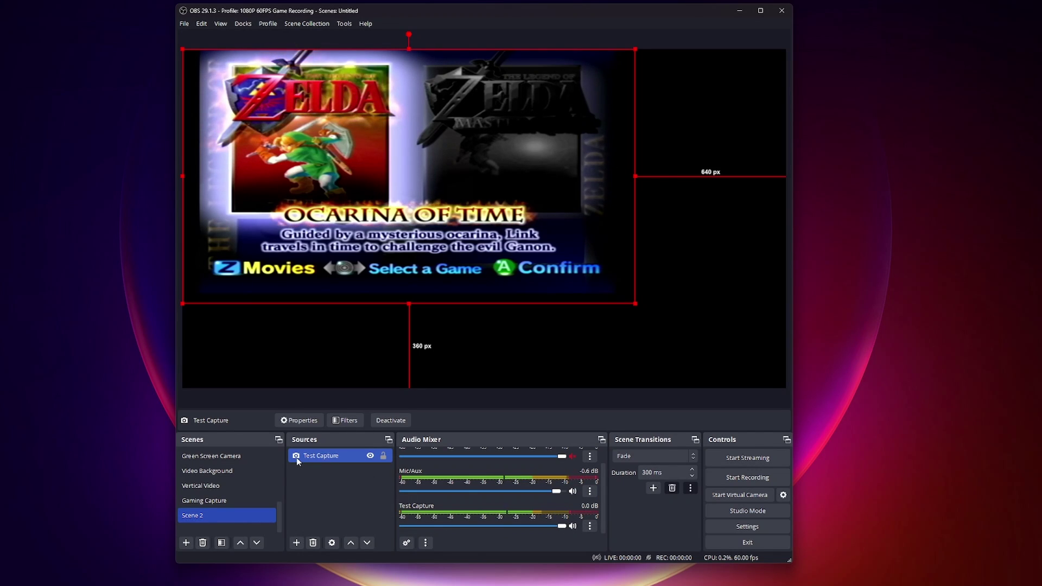
Step: Set Test Capture's audio monitoring to Monitor and Output in Advanced Audio Properties
{"action": "left_click", "coordinate": [589, 526]}
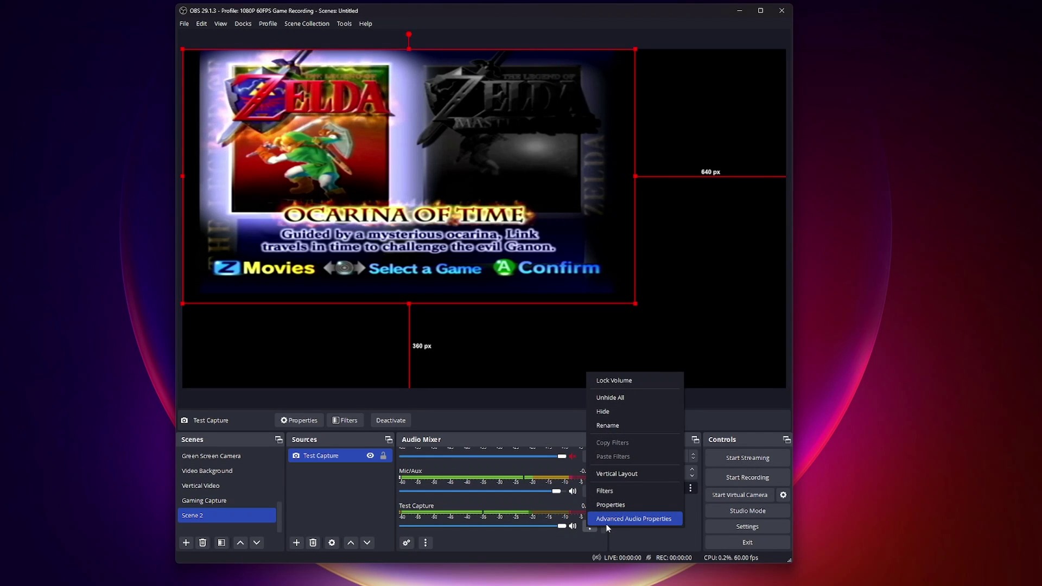
{"action": "left_click", "coordinate": [633, 519]}
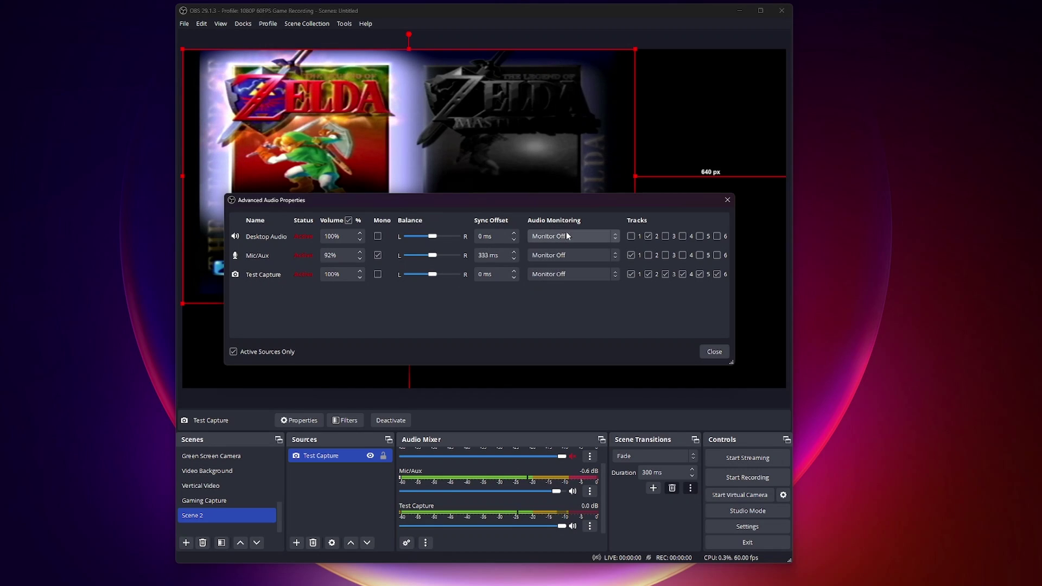
{"action": "left_click", "coordinate": [611, 276]}
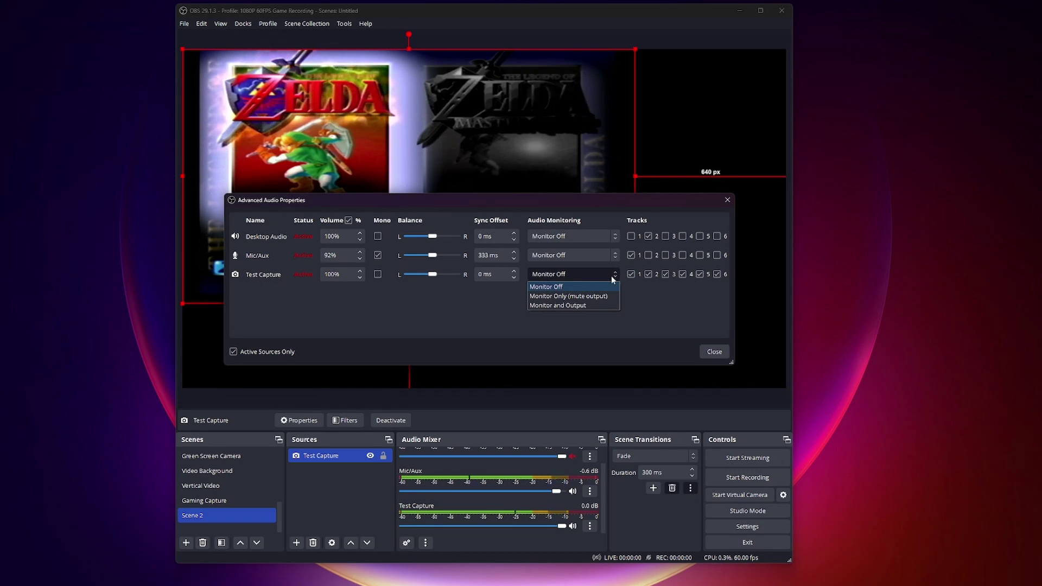
{"action": "left_click", "coordinate": [598, 305]}
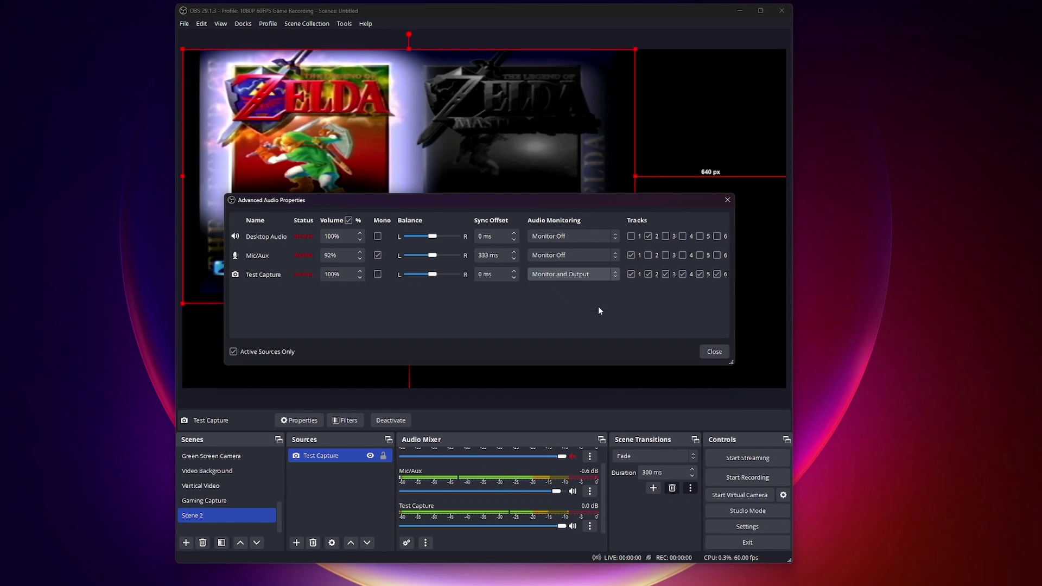
{"action": "left_click", "coordinate": [716, 354]}
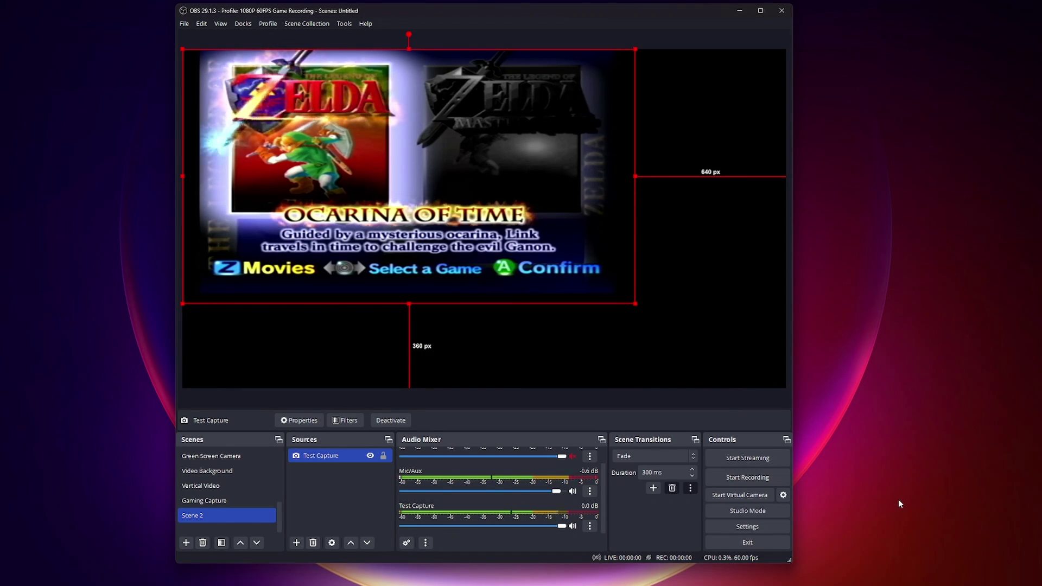
Step: Fit the Test Capture video to the screen and lock the source in place
{"action": "right_click", "coordinate": [480, 163]}
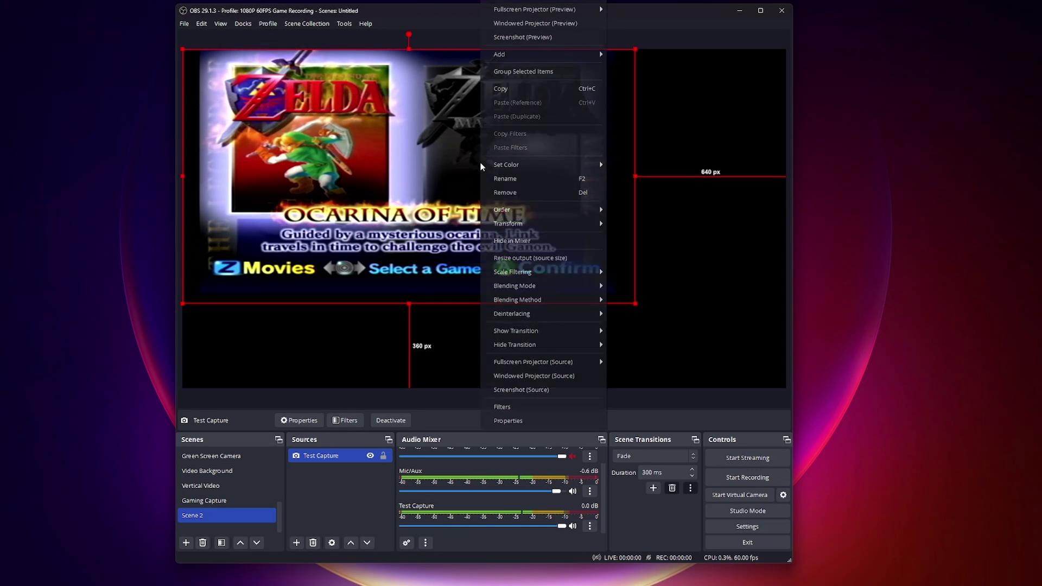
{"action": "mouse_move", "coordinate": [575, 223]}
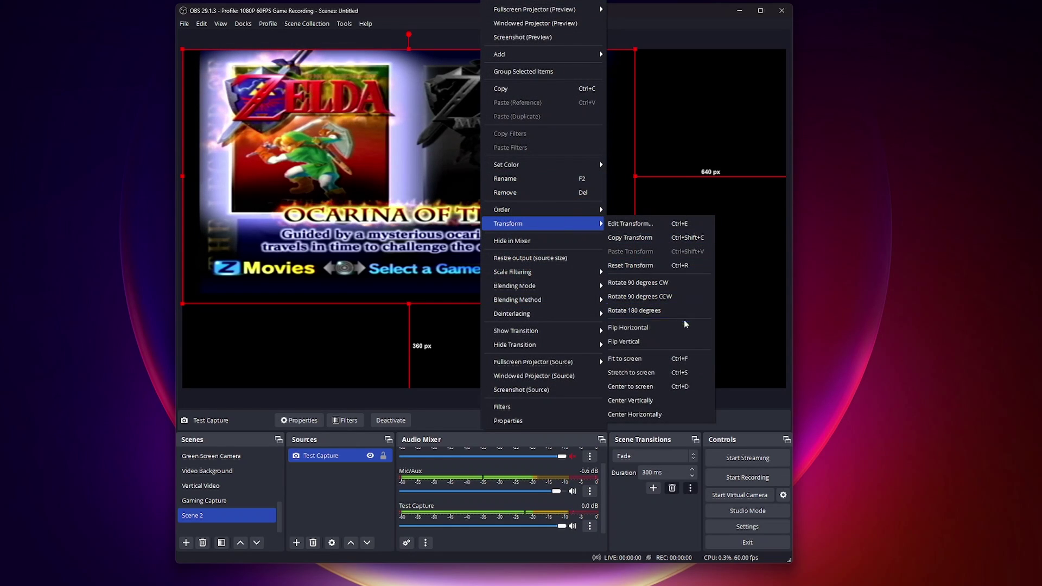
{"action": "left_click", "coordinate": [666, 359]}
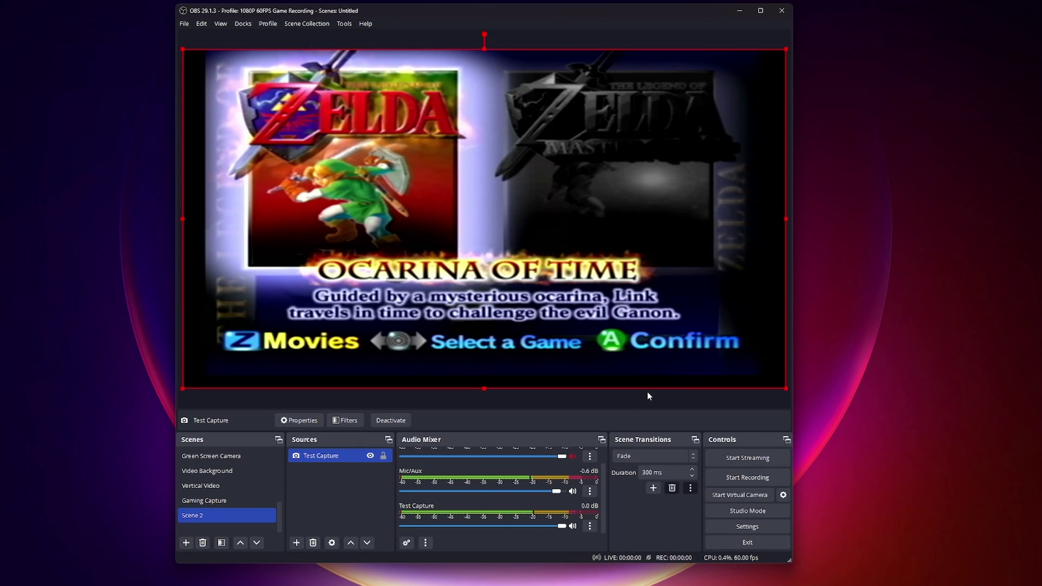
{"action": "left_click", "coordinate": [383, 455]}
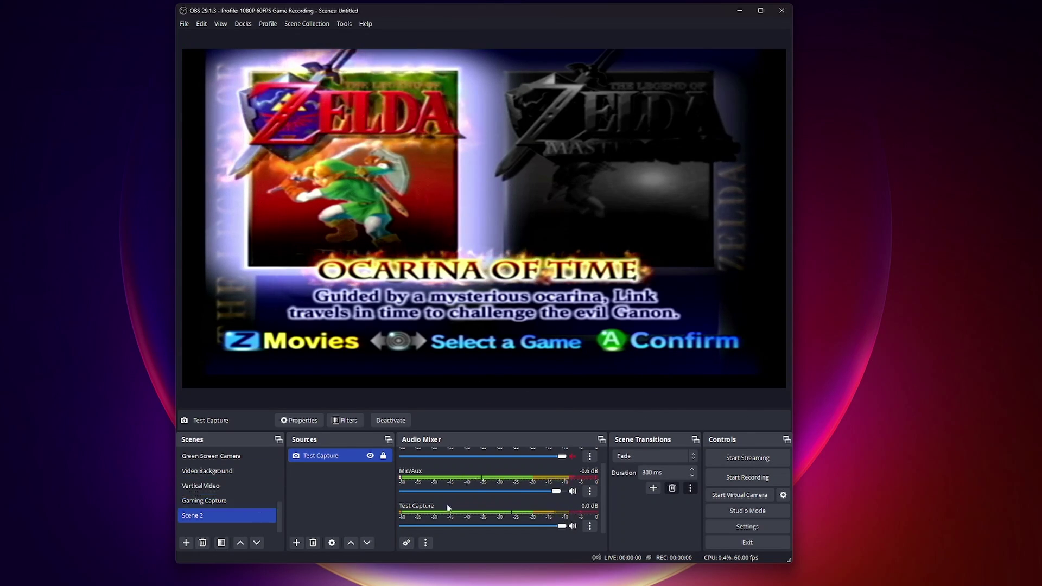
Step: Mute, unmute, and mute again Test Capture's audio in the mixer, leaving it muted
{"action": "left_click", "coordinate": [572, 526]}
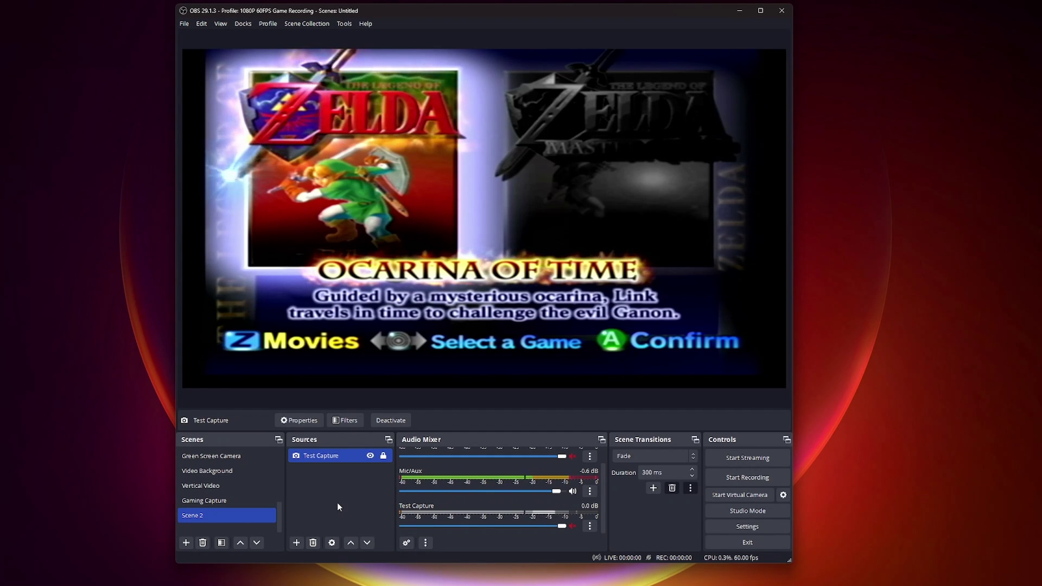
{"action": "left_click", "coordinate": [571, 526]}
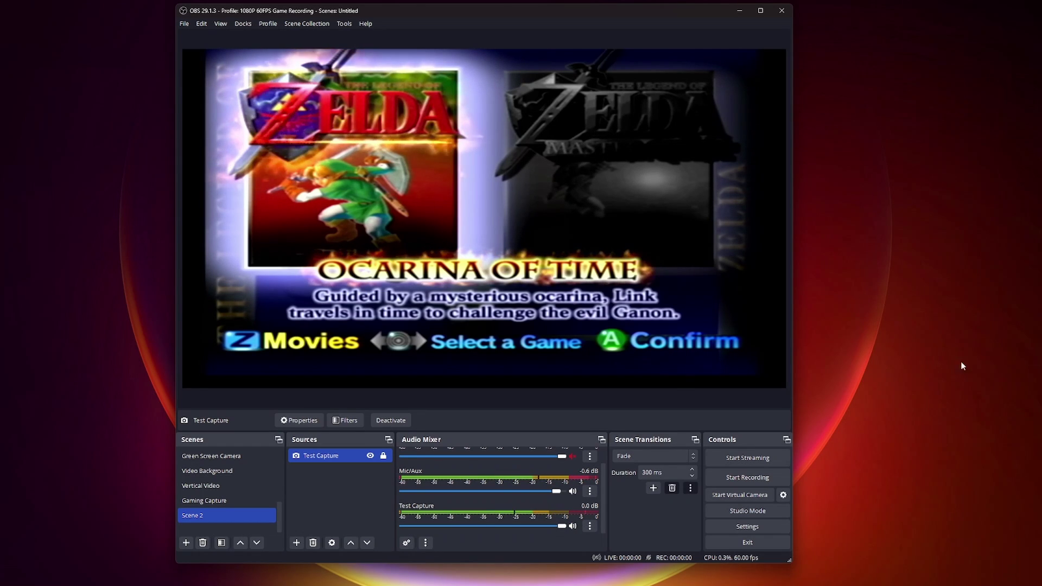
{"action": "left_click", "coordinate": [572, 526]}
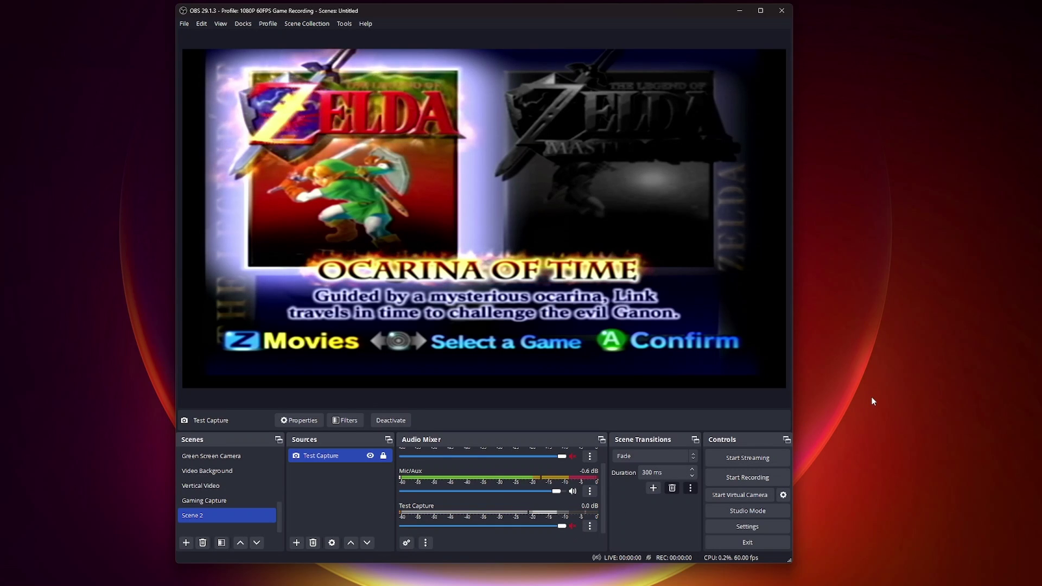